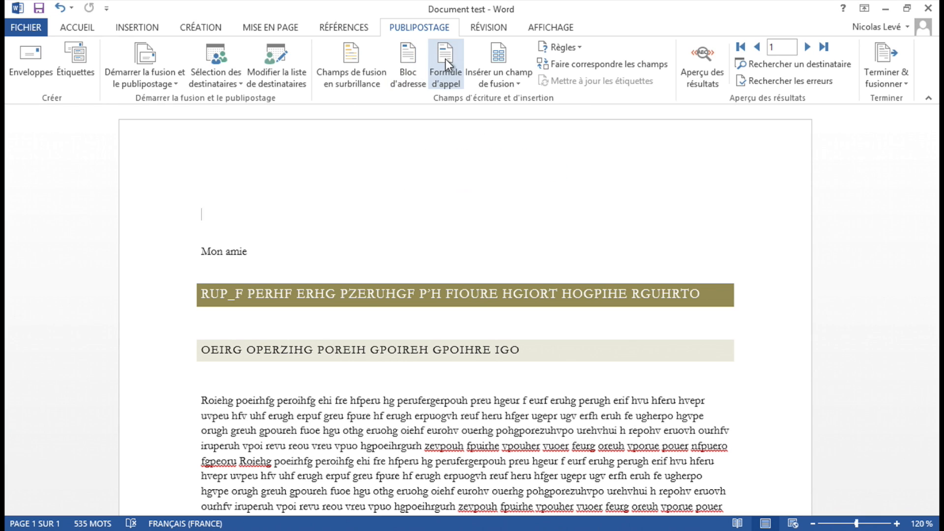
# - Start inserting an address block and toggle the recipient name, postal address and destination-country format options off and back on
pyautogui.click(411, 57)
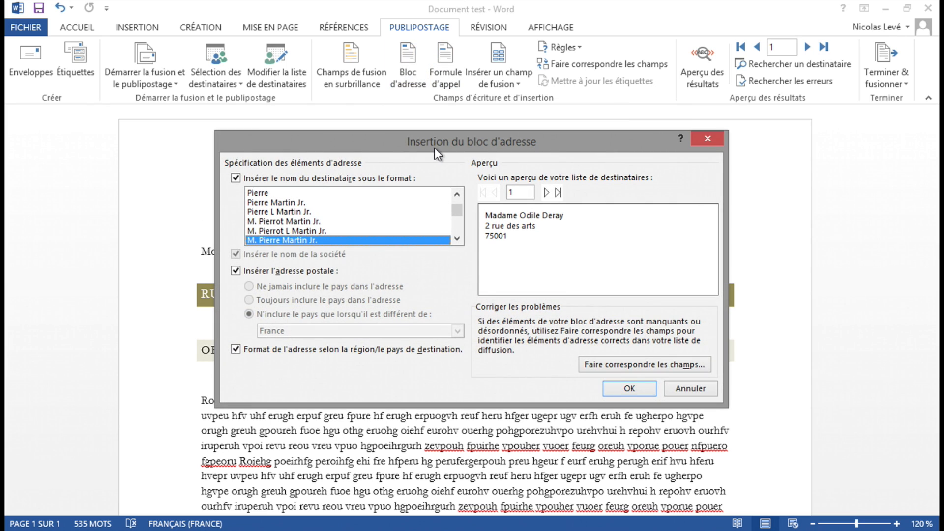
pyautogui.moveTo(434, 147); pyautogui.dragTo(547, 90)
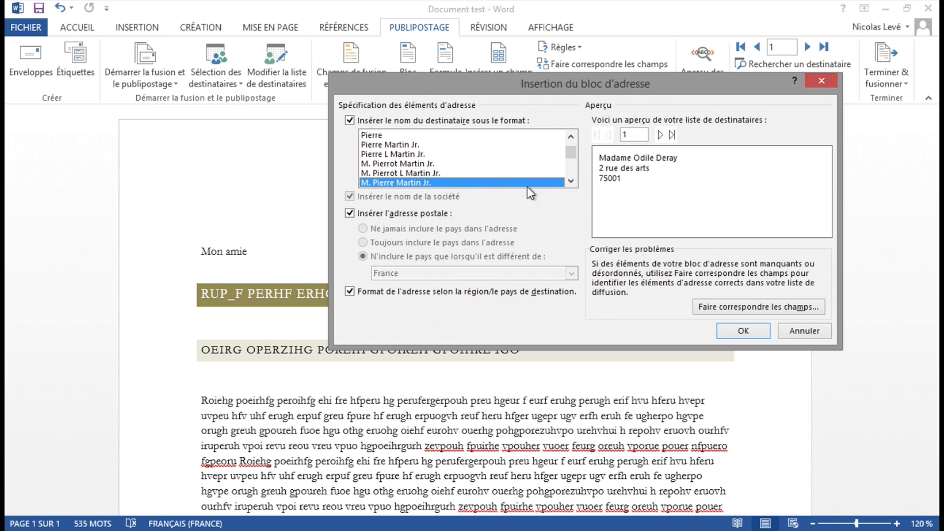
pyautogui.click(349, 120)
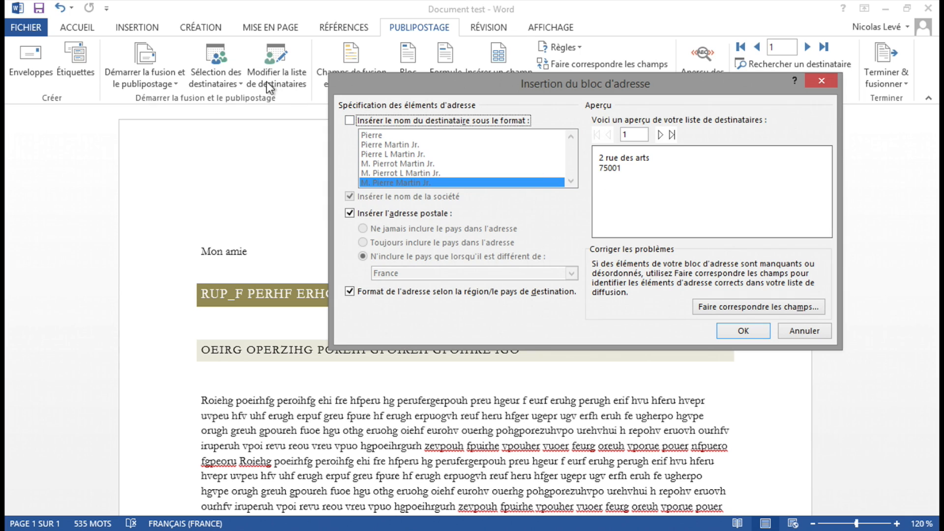
pyautogui.click(349, 121)
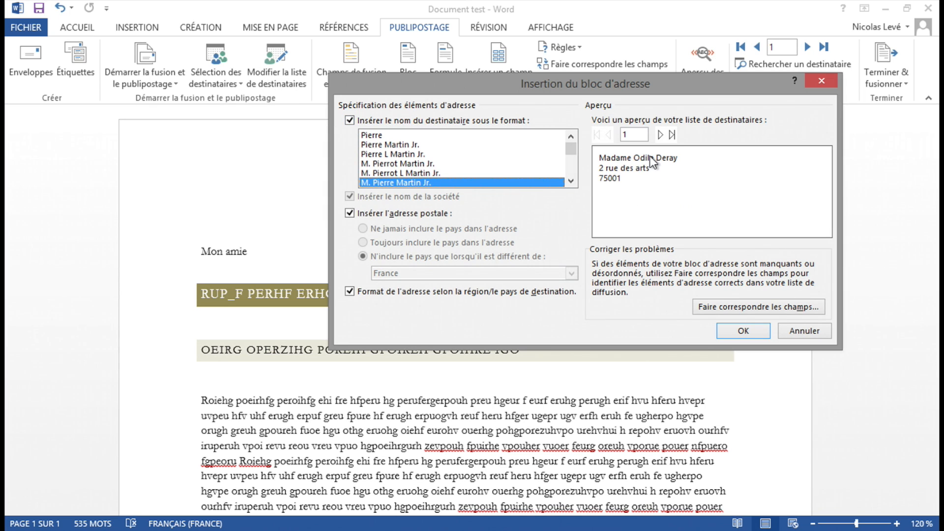
pyautogui.click(349, 214)
pyautogui.click(349, 214)
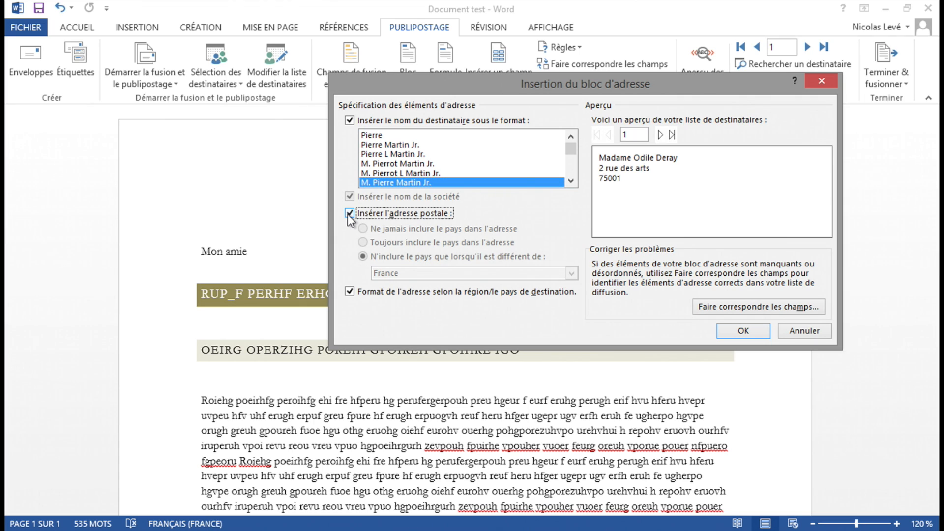
pyautogui.click(349, 291)
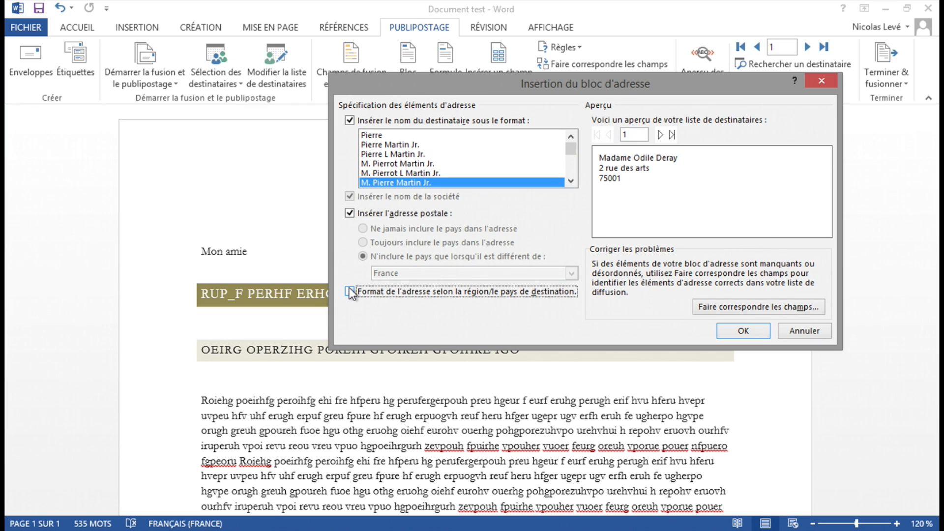
pyautogui.click(350, 292)
# - Try the "Pierre" recipient name format in the address block and preview it for the second recipient before returning to the first
pyautogui.click(409, 135)
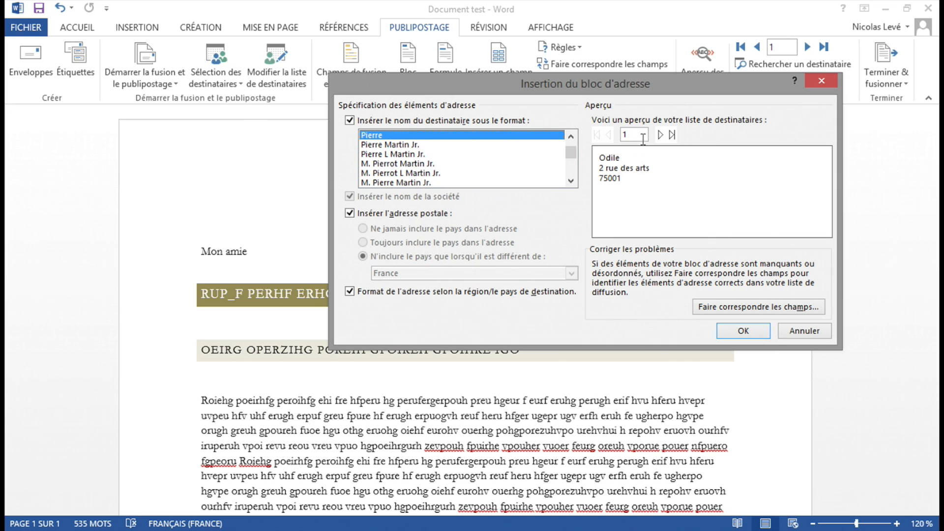
pyautogui.click(660, 135)
pyautogui.click(660, 135)
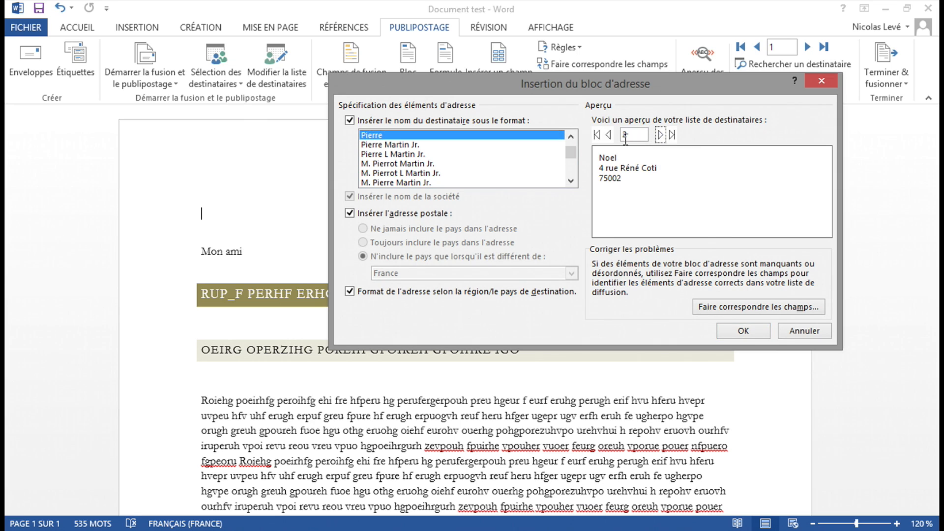
pyautogui.click(607, 135)
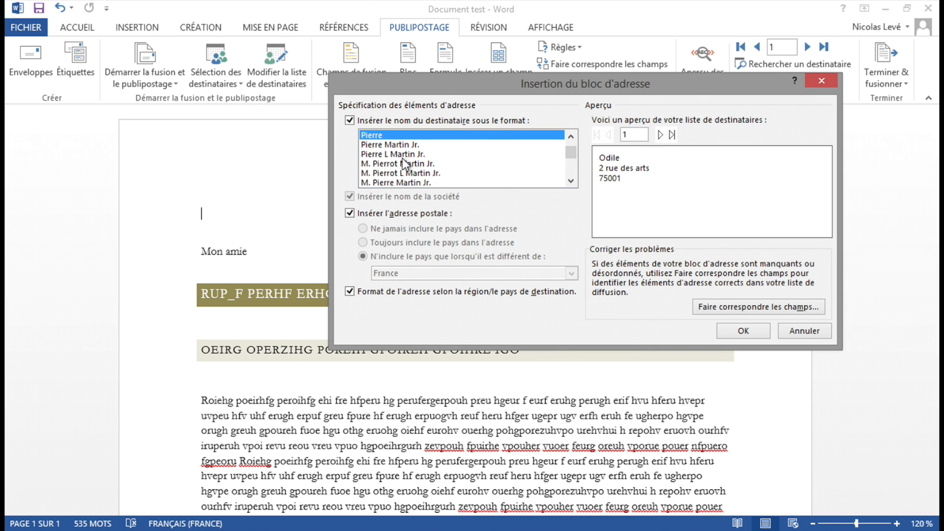
# - Try the "M. Pierrot L Martin Jr." name format and preview the address block through the third recipient, then go back one
pyautogui.click(413, 173)
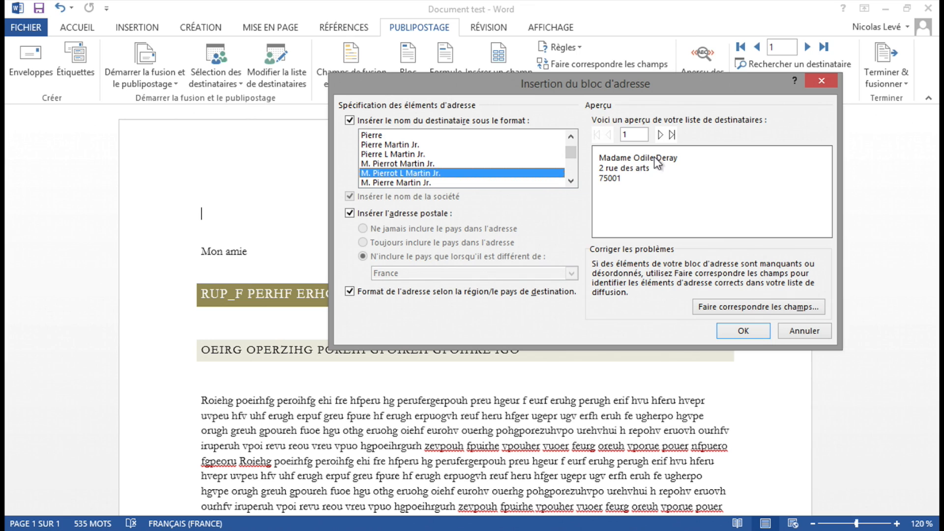
pyautogui.click(660, 135)
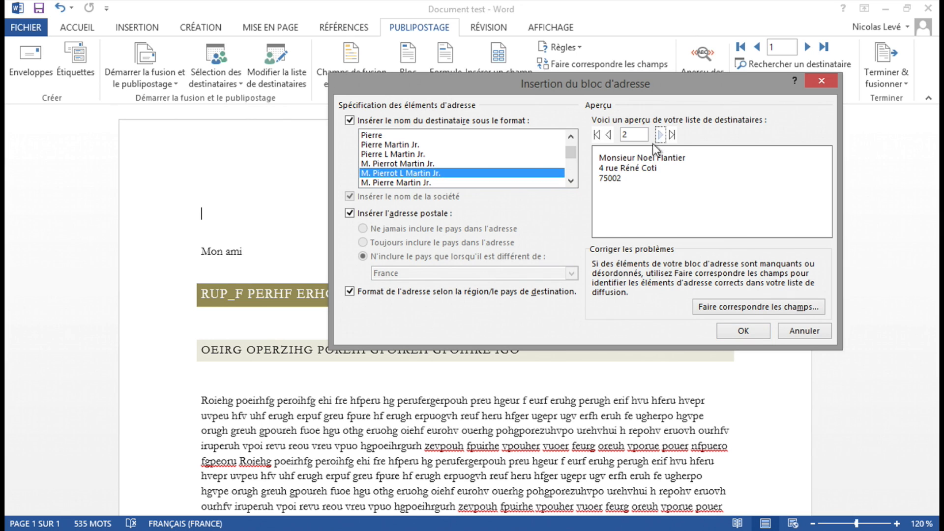
pyautogui.click(660, 135)
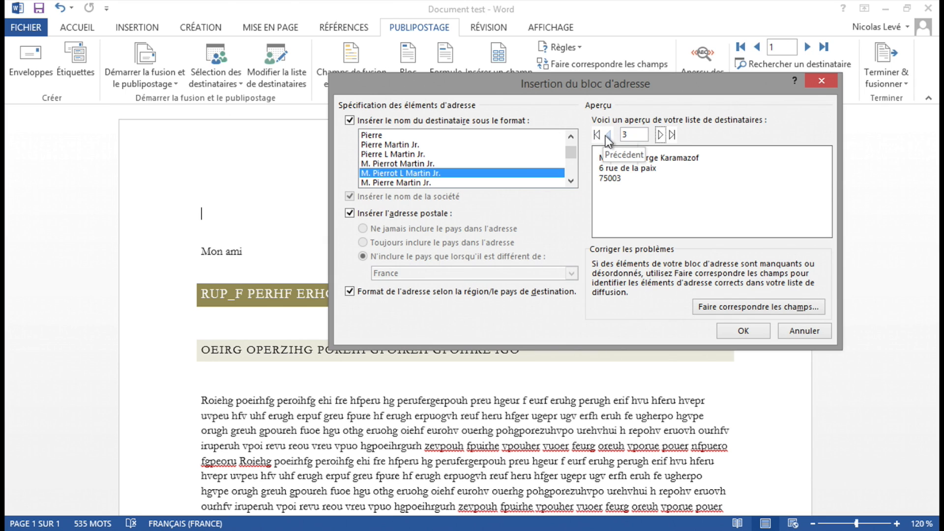
pyautogui.click(606, 135)
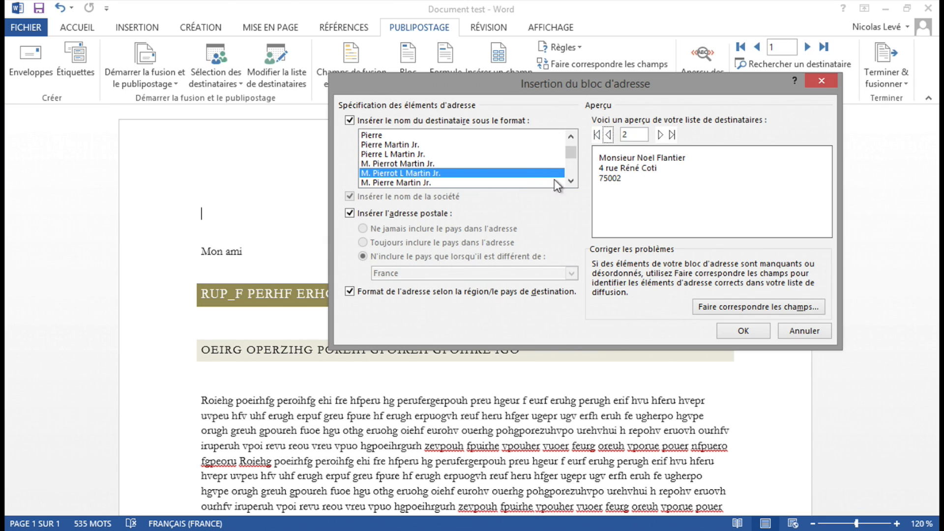
# - Try the "Famille Martin" name format and preview the address block for the first recipient
pyautogui.click(571, 182)
pyautogui.click(572, 182)
pyautogui.click(571, 182)
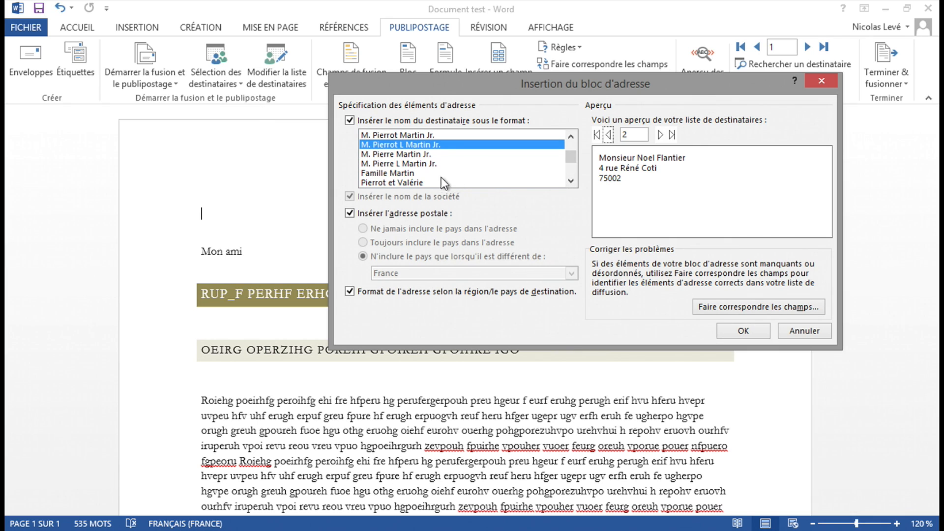
pyautogui.click(406, 174)
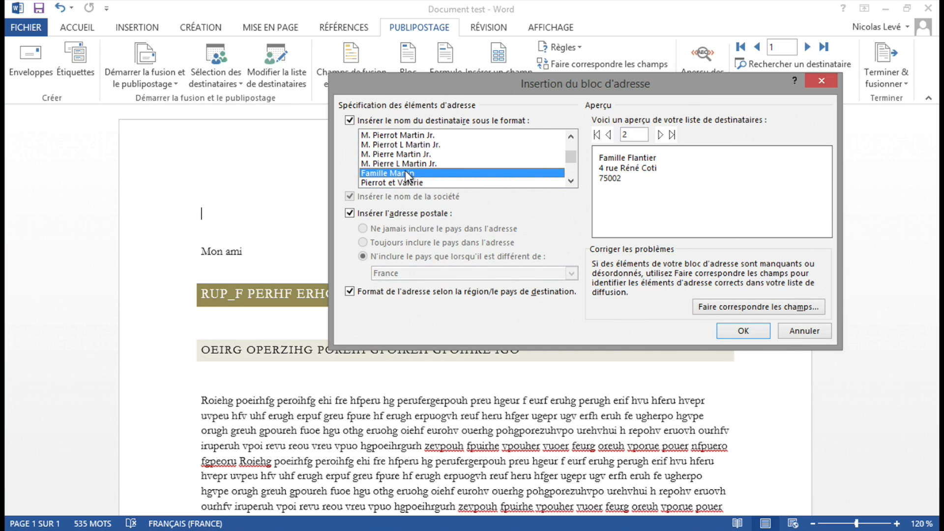
pyautogui.click(609, 135)
# - Browse the remaining name formats, choose "Pierrot L Martin Jr." and insert the address block into the document
pyautogui.click(571, 181)
pyautogui.click(571, 181)
pyautogui.click(571, 181)
pyautogui.click(571, 181)
pyautogui.click(570, 181)
pyautogui.click(570, 180)
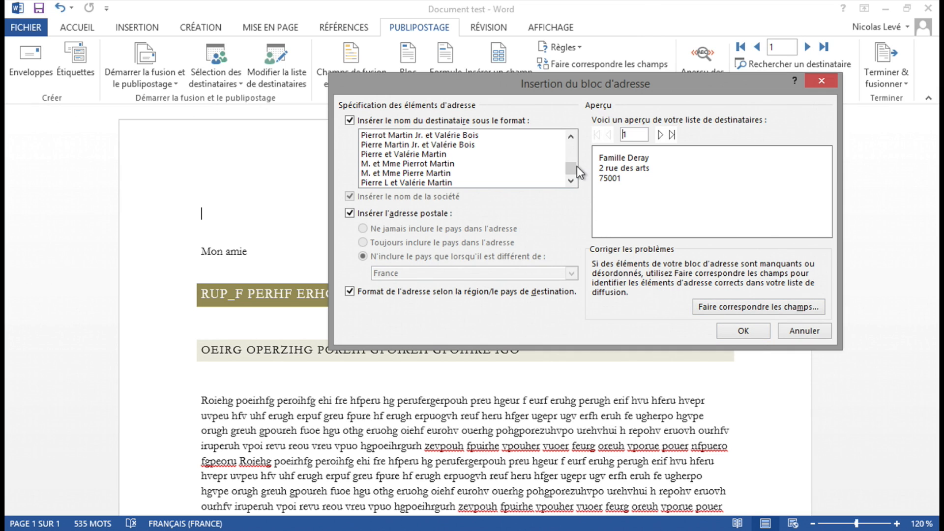
pyautogui.moveTo(569, 167); pyautogui.dragTo(576, 138)
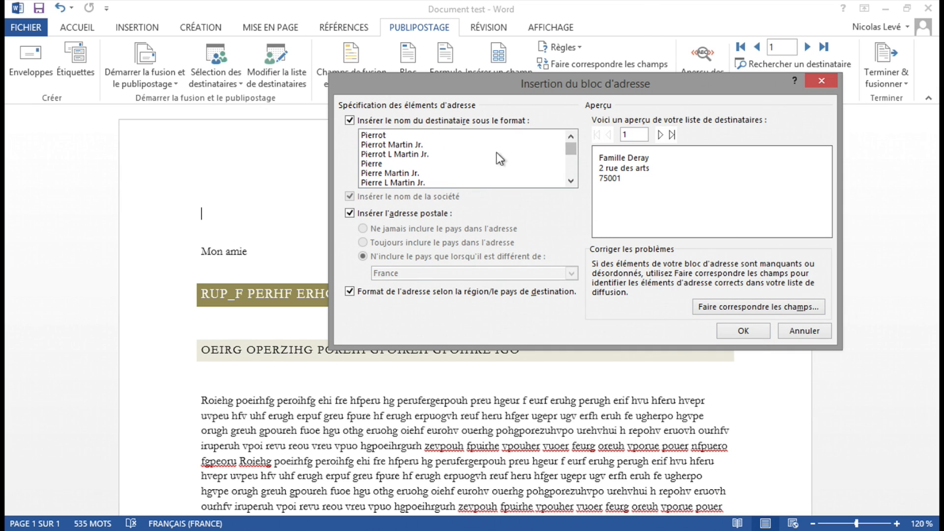
pyautogui.click(449, 154)
pyautogui.click(750, 329)
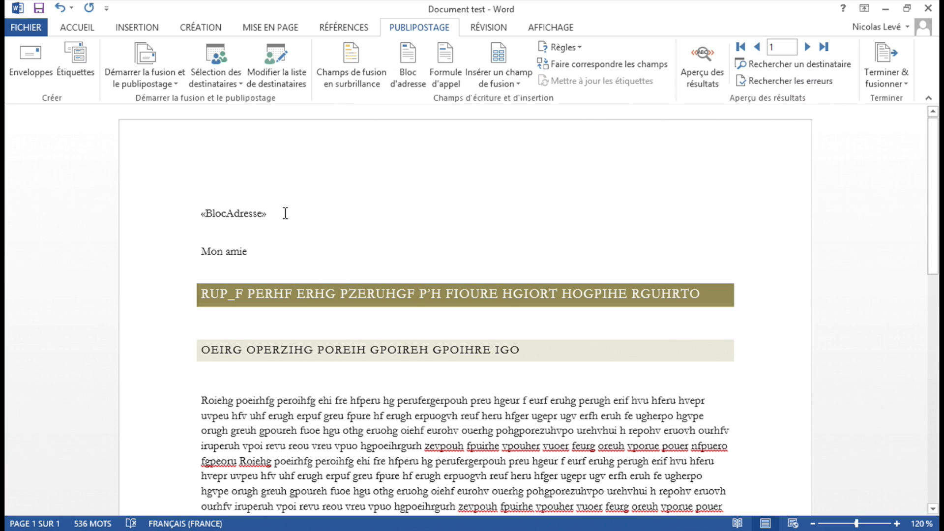
# - Preview the merged address for the first two recipients, leave the preview and delete the address block field
pyautogui.click(712, 59)
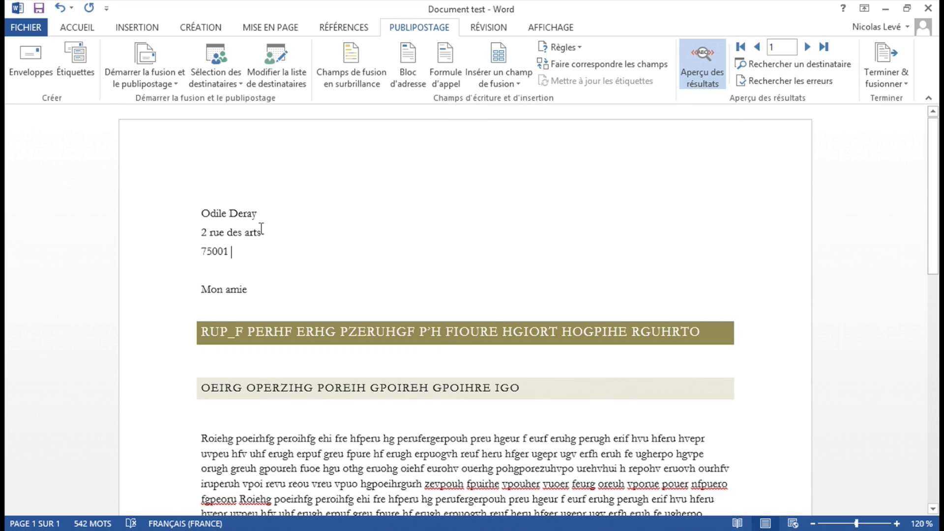
pyautogui.click(804, 45)
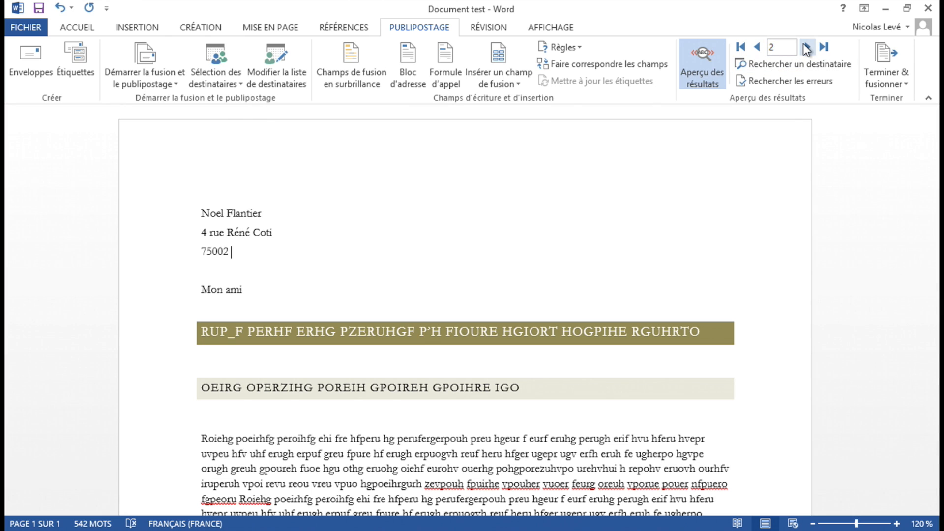
pyautogui.click(697, 61)
pyautogui.press('BackSpace')
pyautogui.press('BackSpace')
# - Start a greeting line with the salutation set to (aucun) and the name format "M. Pierre Martin Jr.", previewed for the first recipient
pyautogui.click(456, 77)
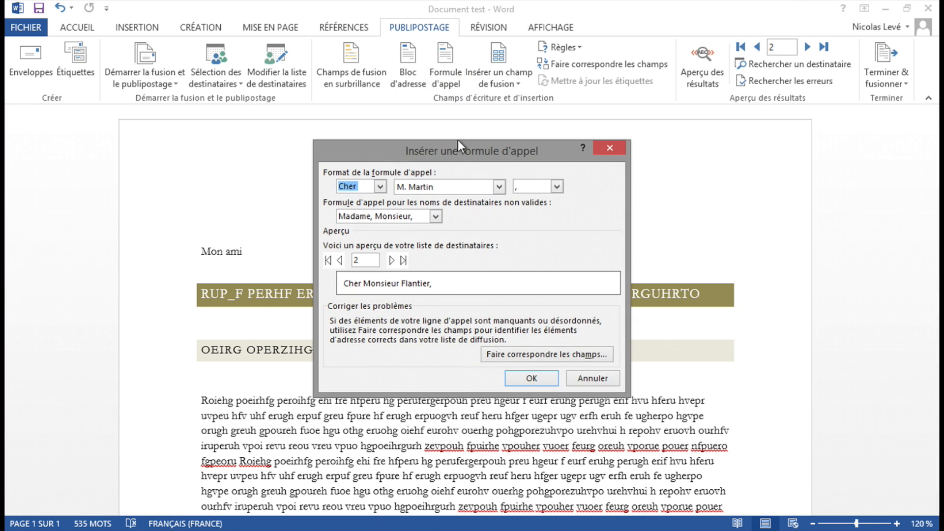
pyautogui.moveTo(461, 151); pyautogui.dragTo(679, 85)
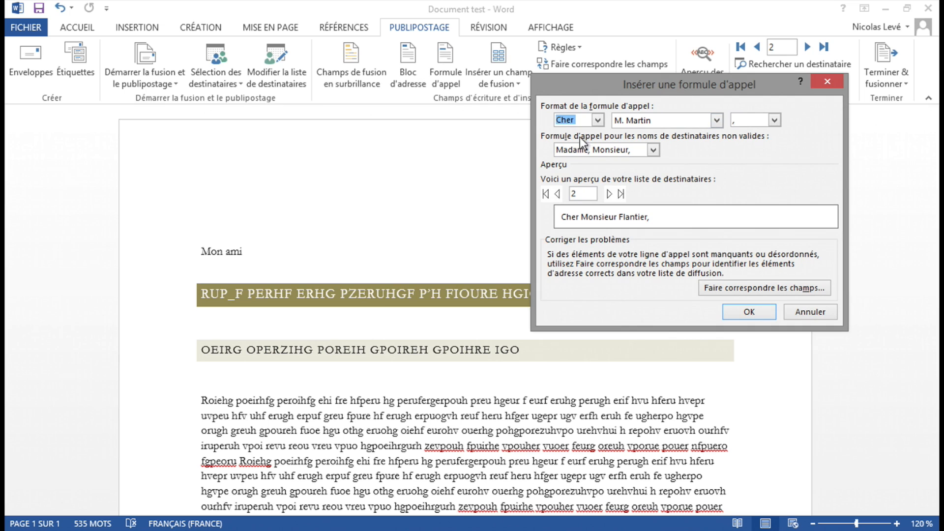
pyautogui.click(597, 123)
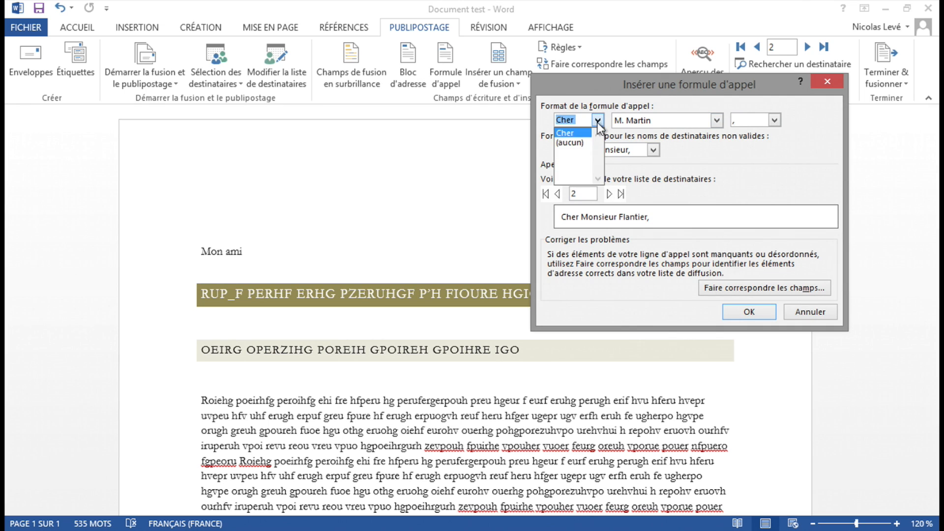
pyautogui.click(580, 143)
pyautogui.click(716, 119)
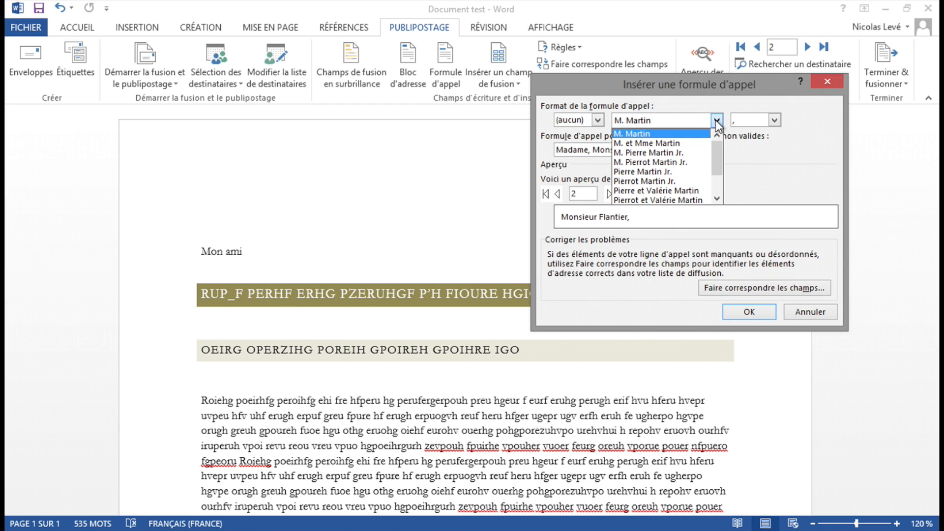
pyautogui.click(689, 154)
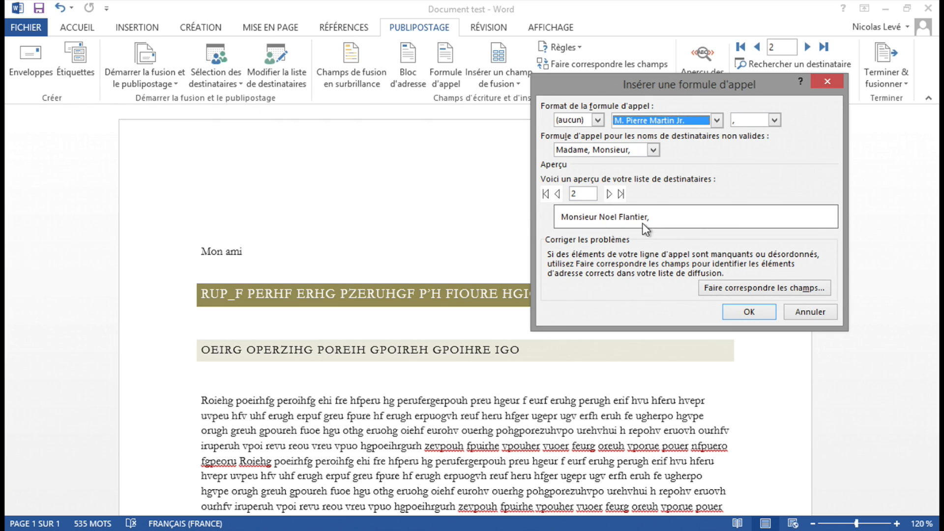
pyautogui.click(557, 193)
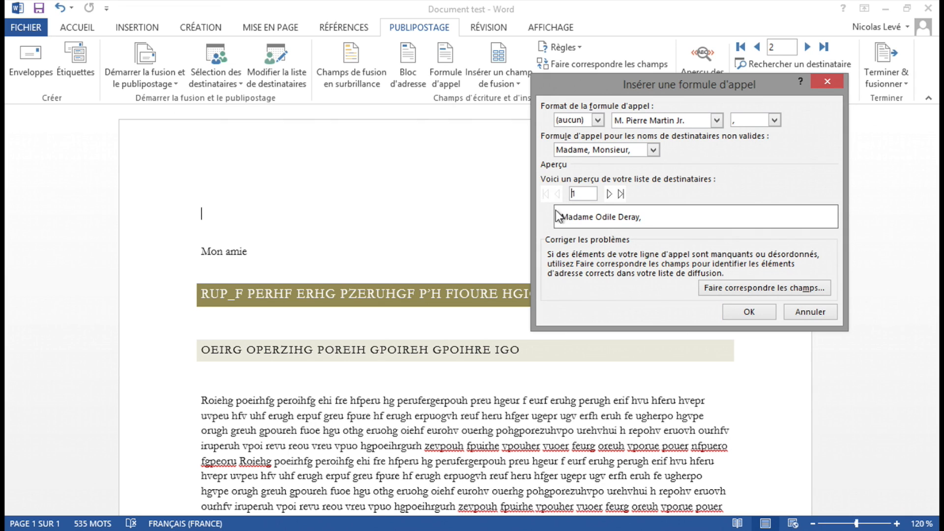
# - Check the closing punctuation choices, keep the comma and insert the greeting line into the document
pyautogui.click(775, 120)
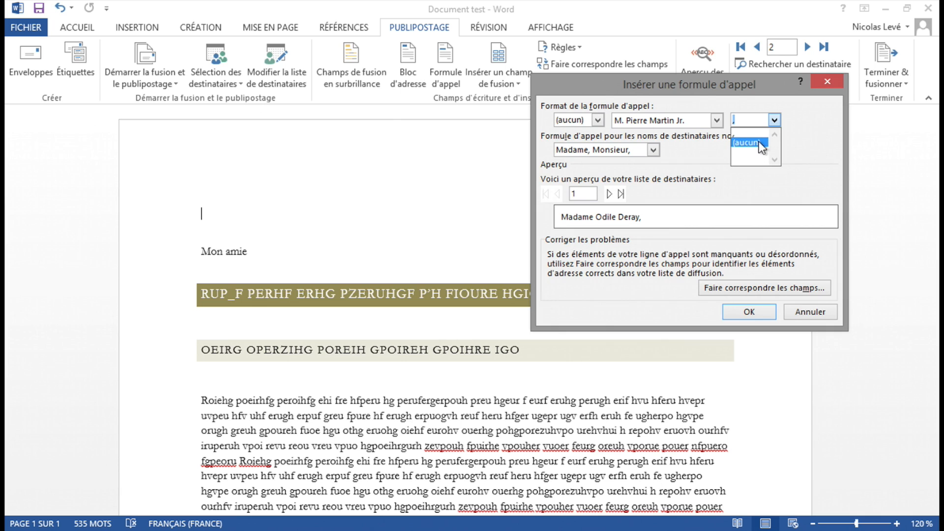
pyautogui.click(782, 144)
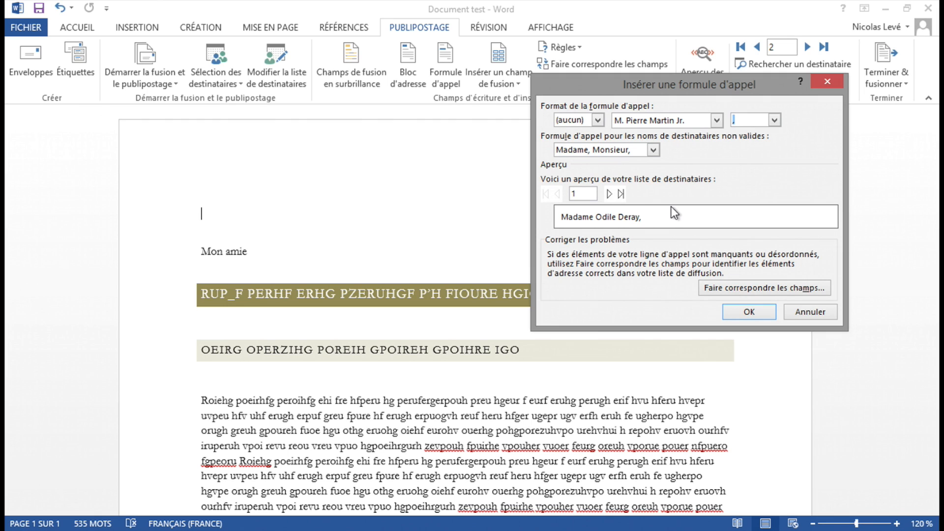
pyautogui.click(743, 315)
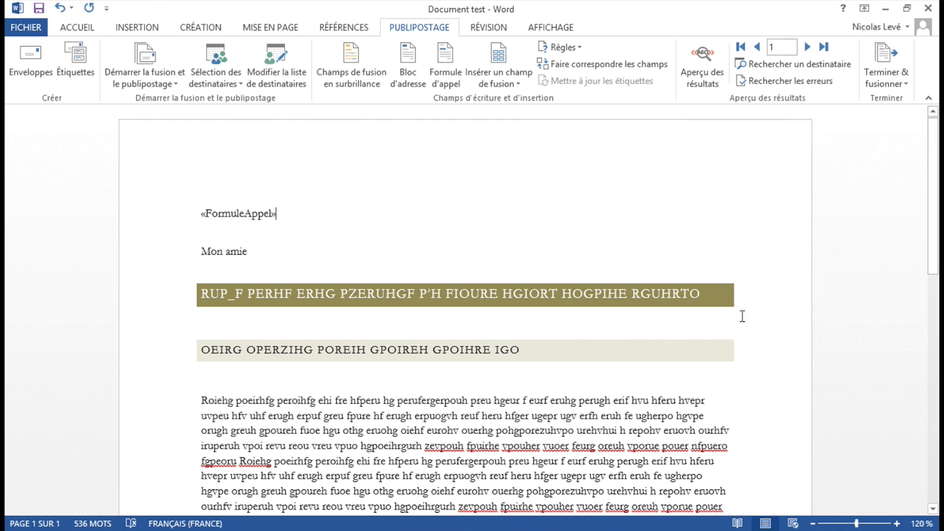